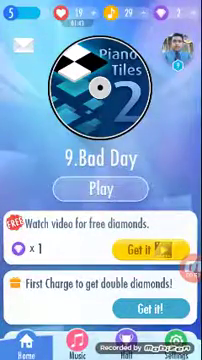
Start a Bad Day round from its Play button and play through to the 85-point results screen.
left_click(101, 189)
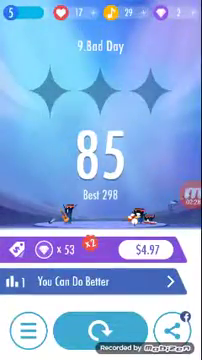
Replay Bad Day from the results screen, loading a fresh round at score 0.
left_click(98, 328)
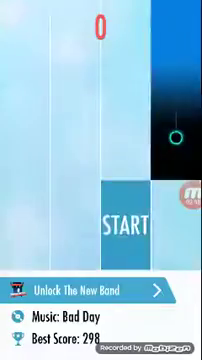